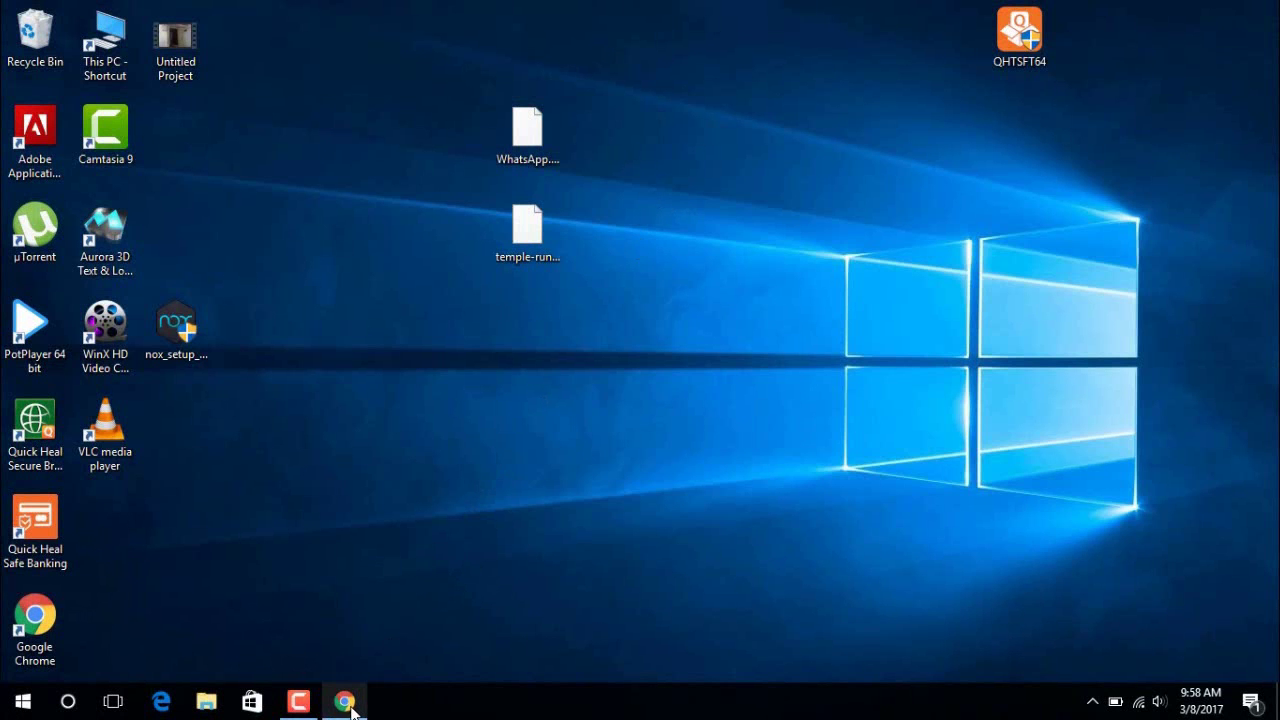
# Open the Nox App Player download page on bignox.com in Chrome from the search results, and minimize the browser.
pyautogui.click(344, 700)
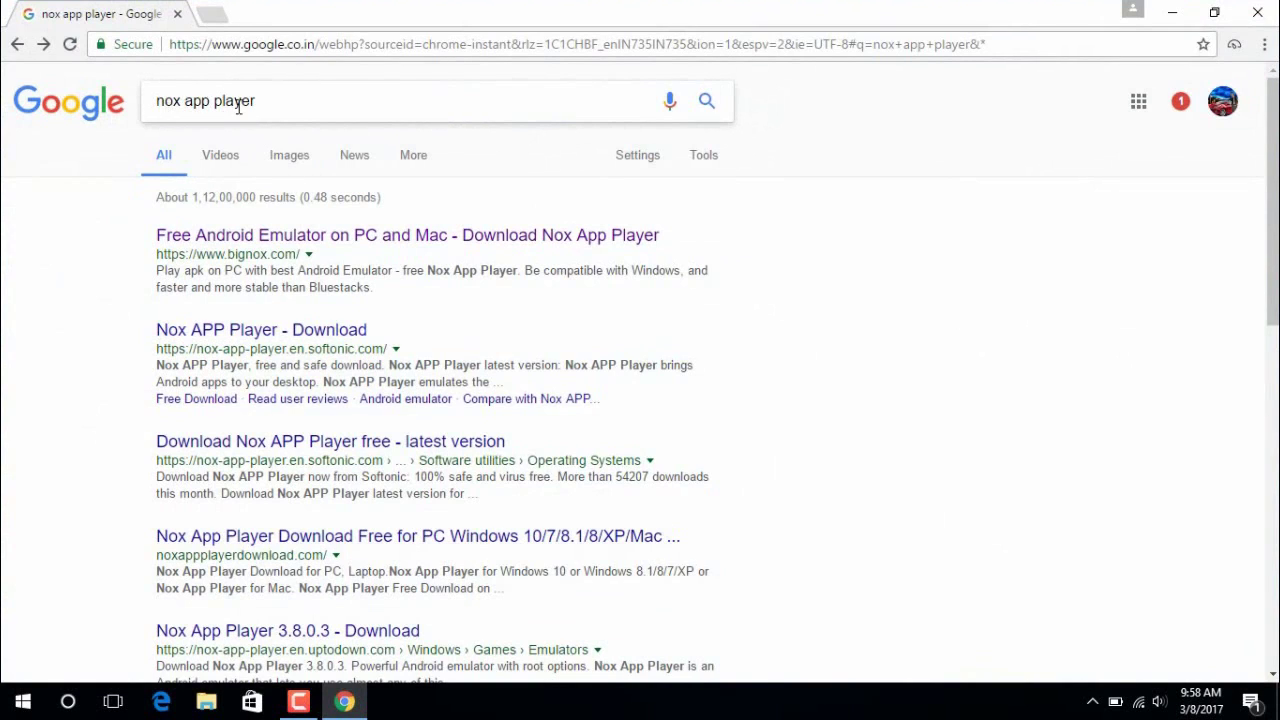
pyautogui.click(285, 245)
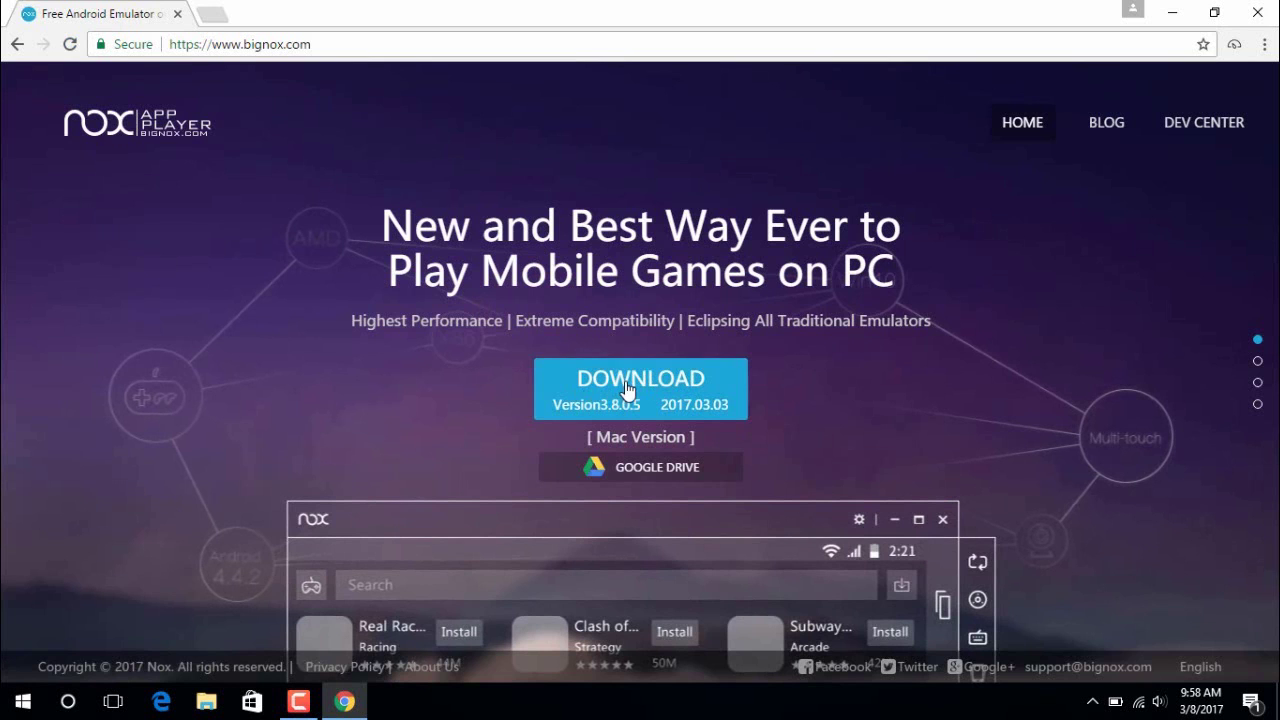
pyautogui.click(1172, 13)
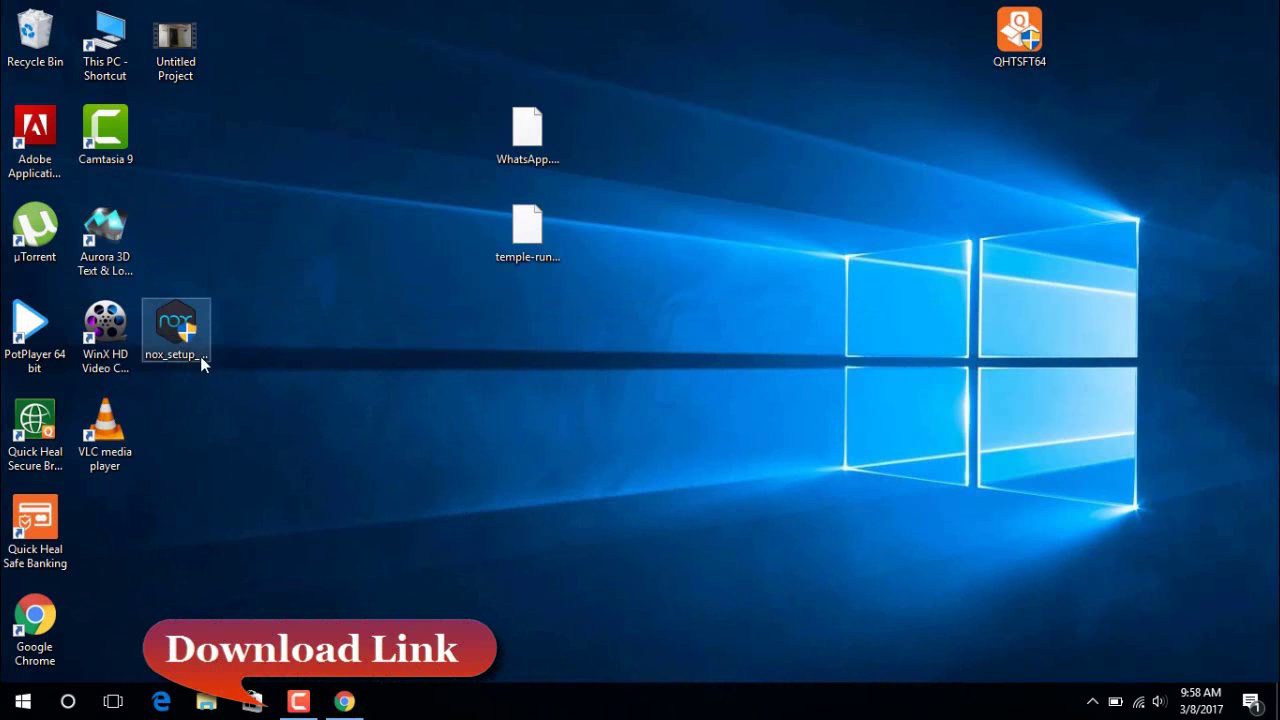
# Run the Nox setup file from the desktop, install Nox App Player and start it.
pyautogui.rightClick(171, 338)
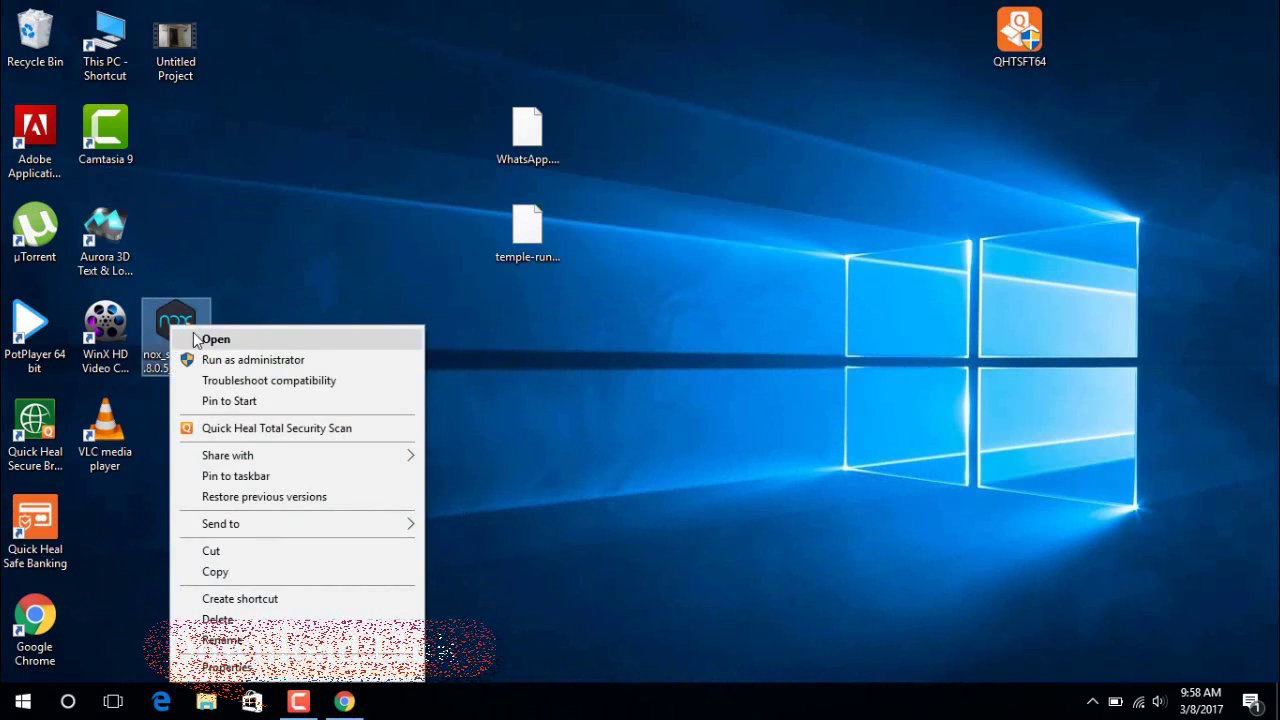
pyautogui.click(210, 340)
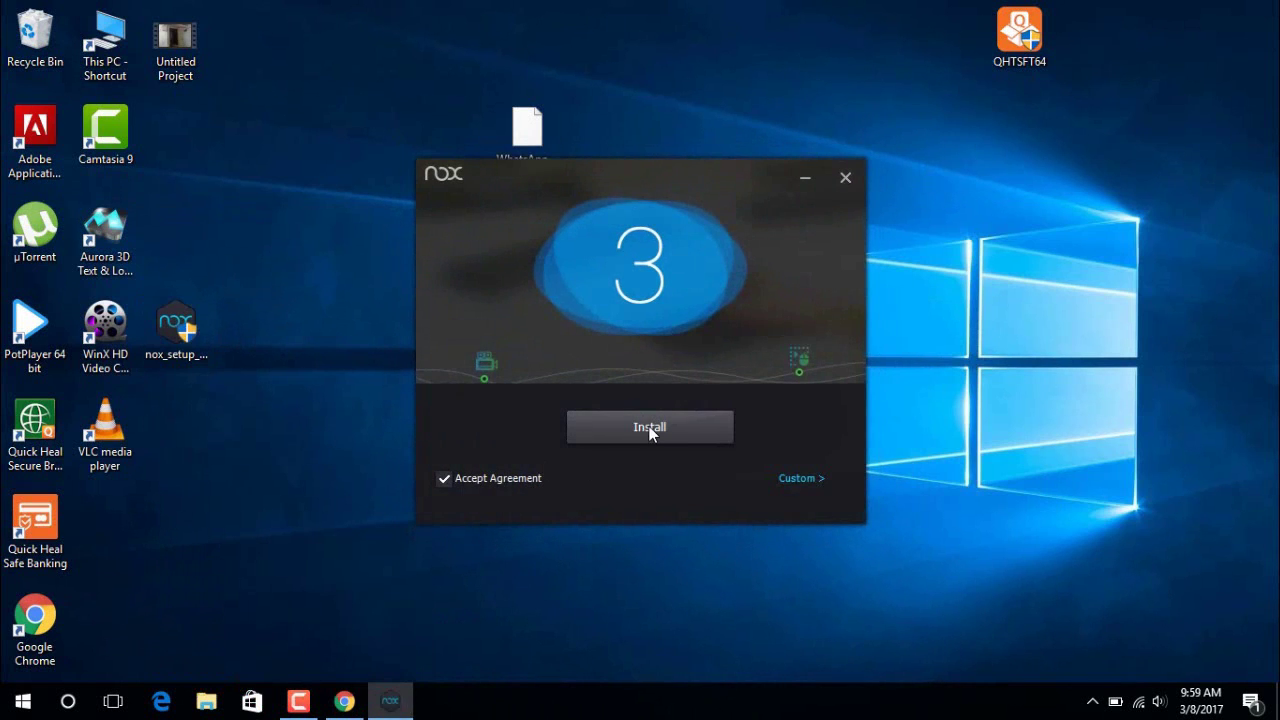
pyautogui.click(650, 430)
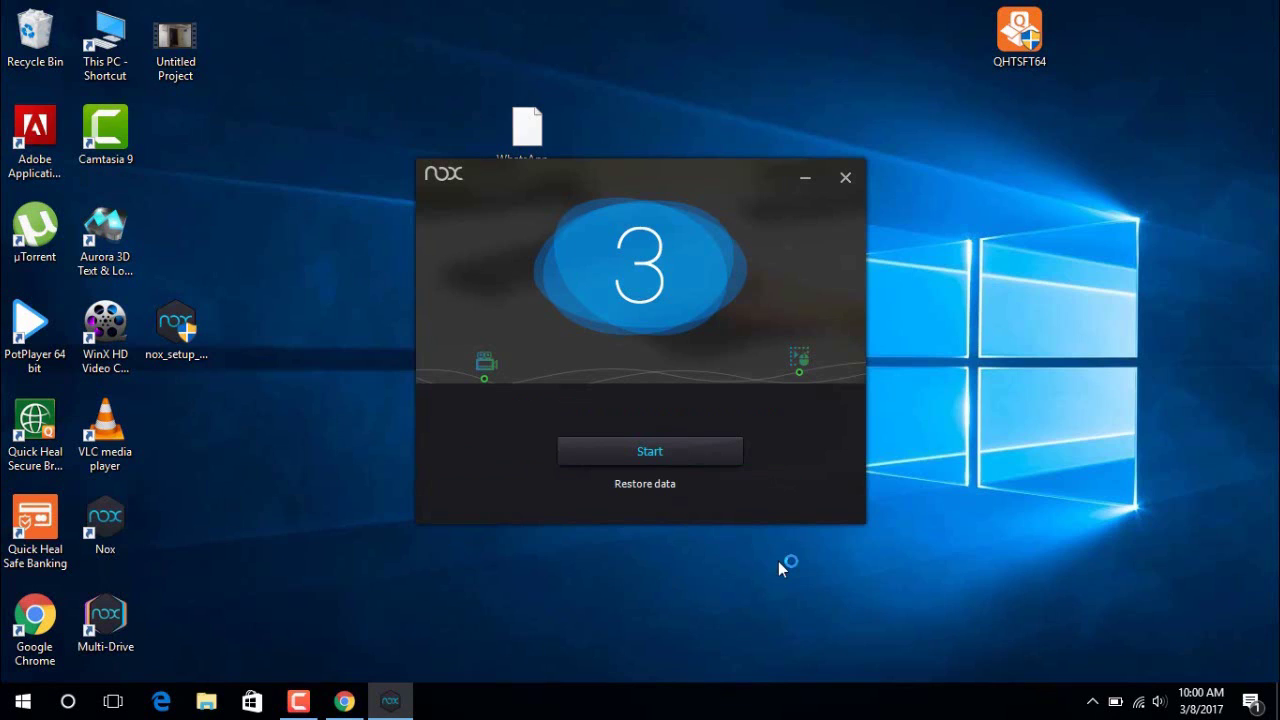
pyautogui.click(647, 451)
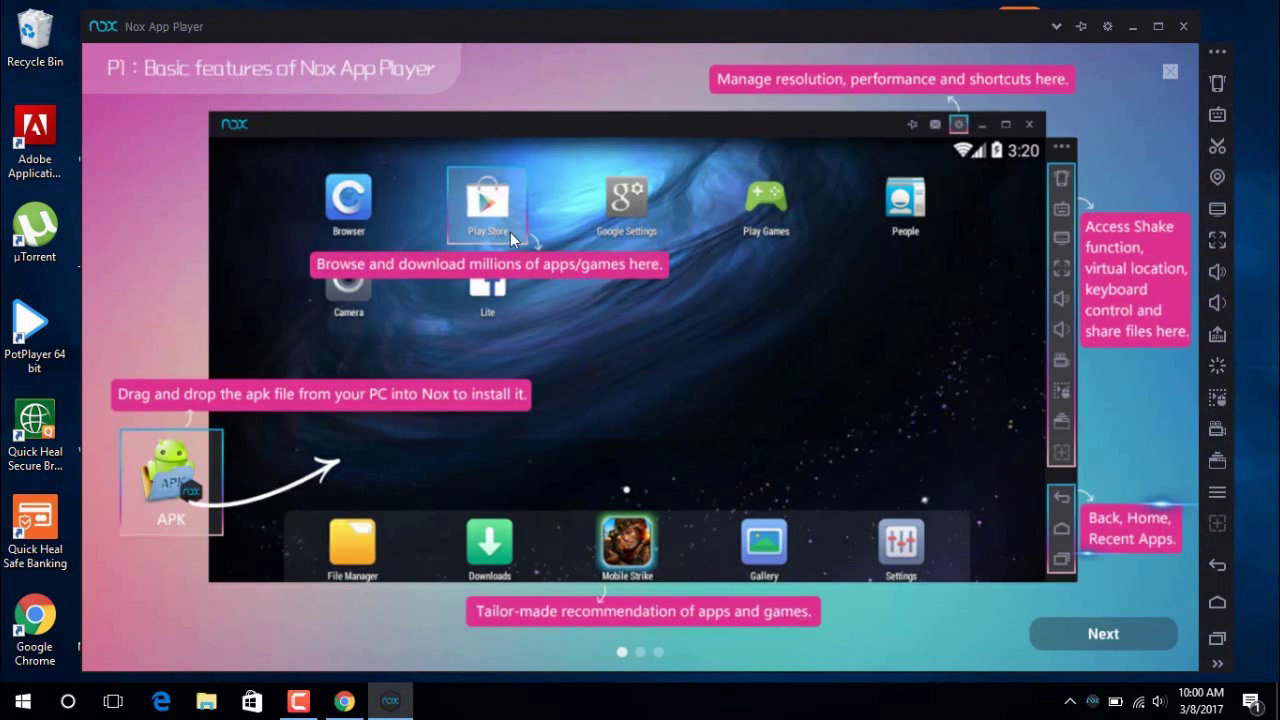
# Go through the three introductory tutorial pages to reach the Nox home screen, and maximize the emulator window.
pyautogui.click(1105, 633)
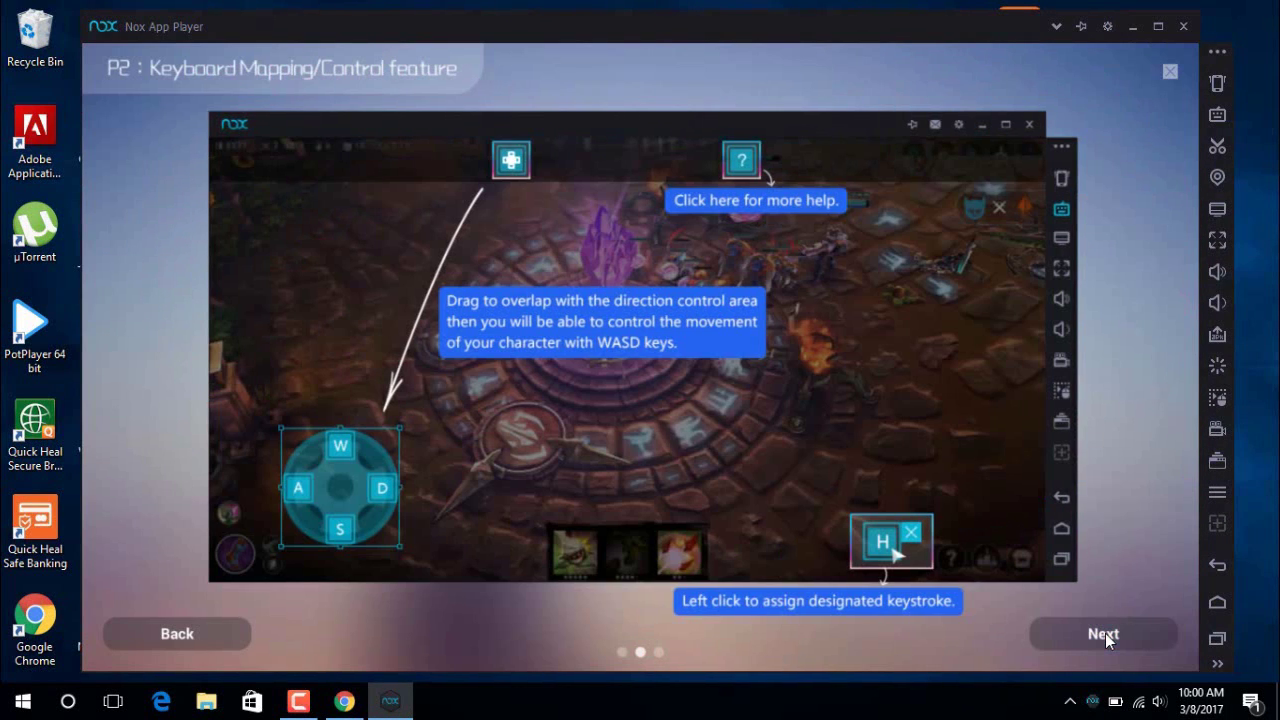
pyautogui.click(1105, 633)
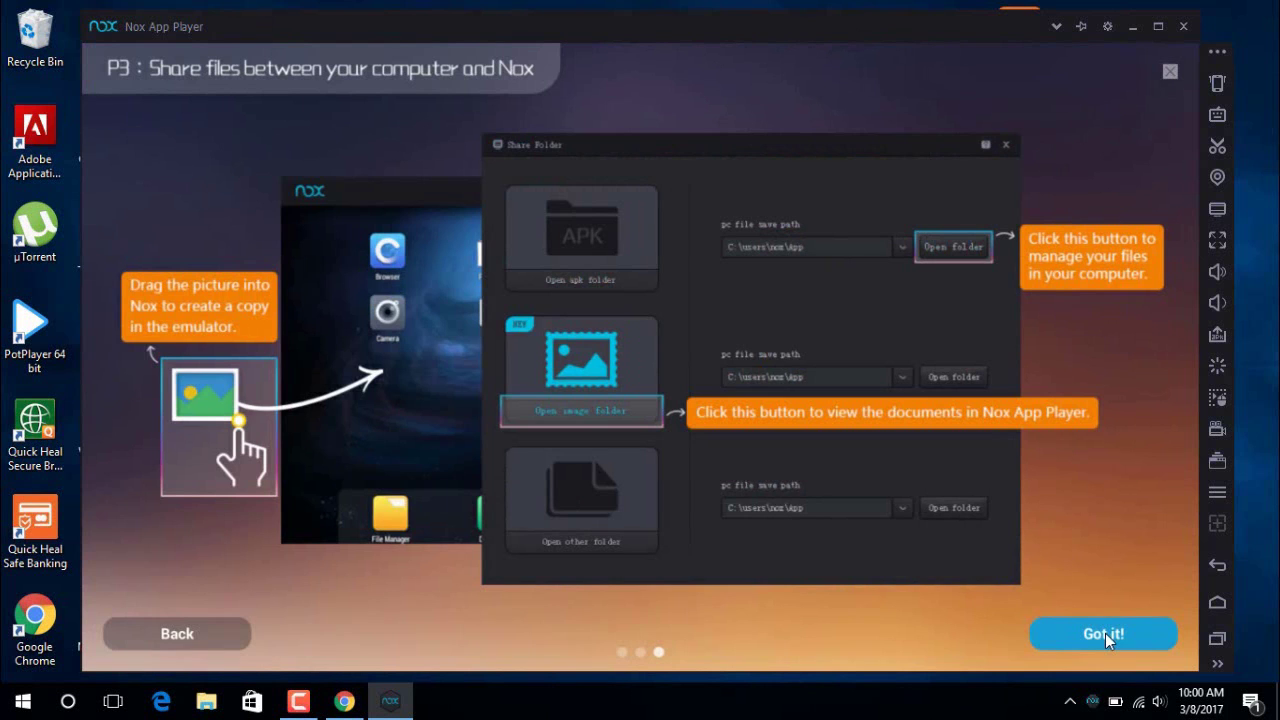
pyautogui.click(1105, 633)
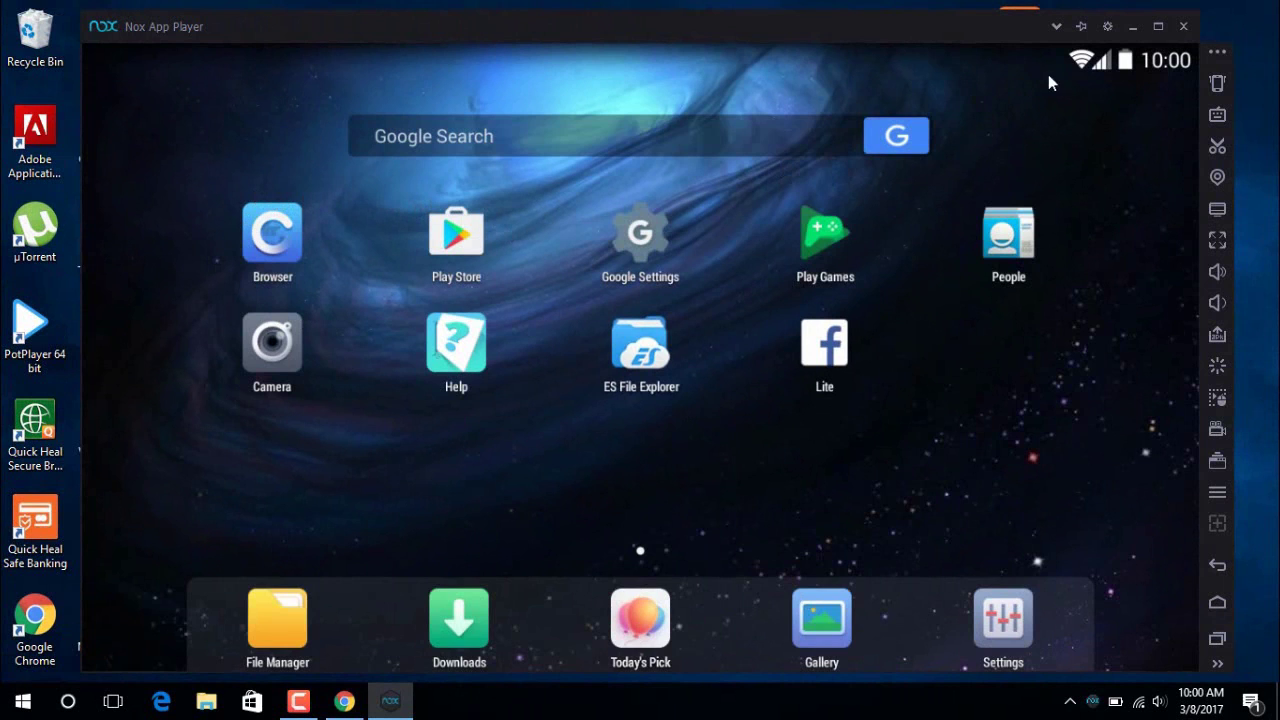
pyautogui.click(1157, 27)
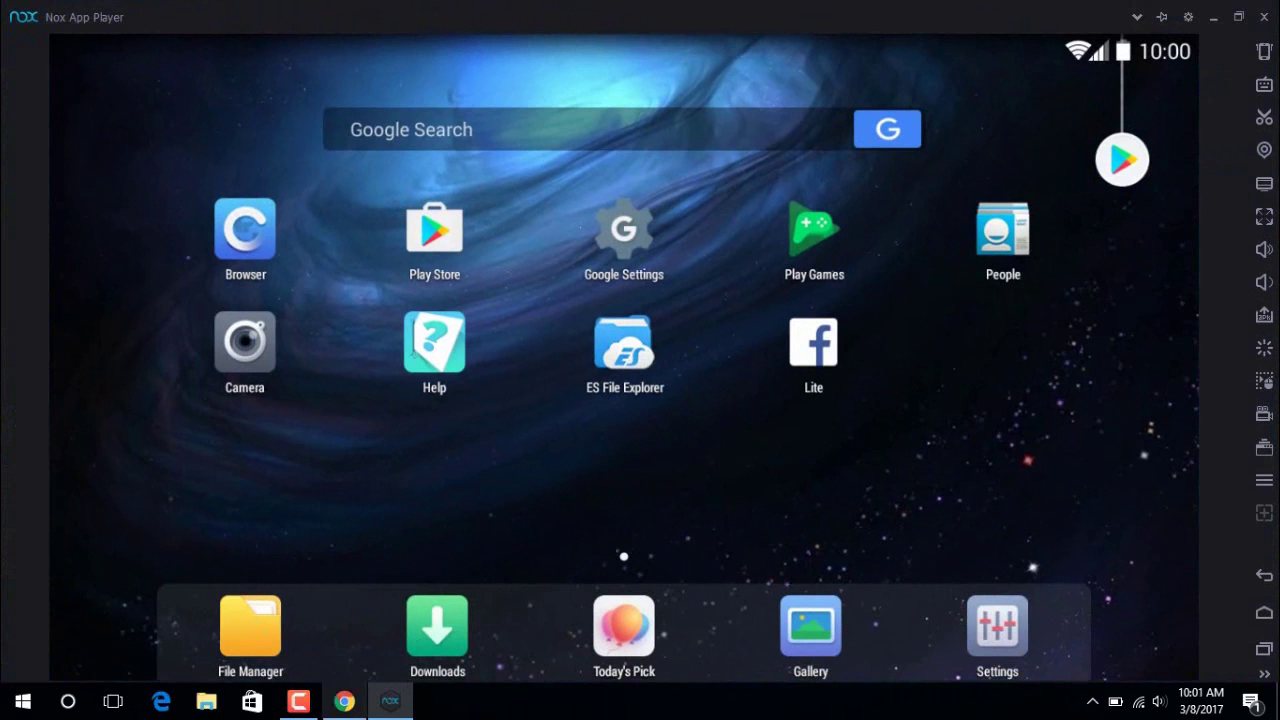
# View the folders in the emulator's File Manager after dismissing its welcome message, and close the Nox window.
pyautogui.click(248, 621)
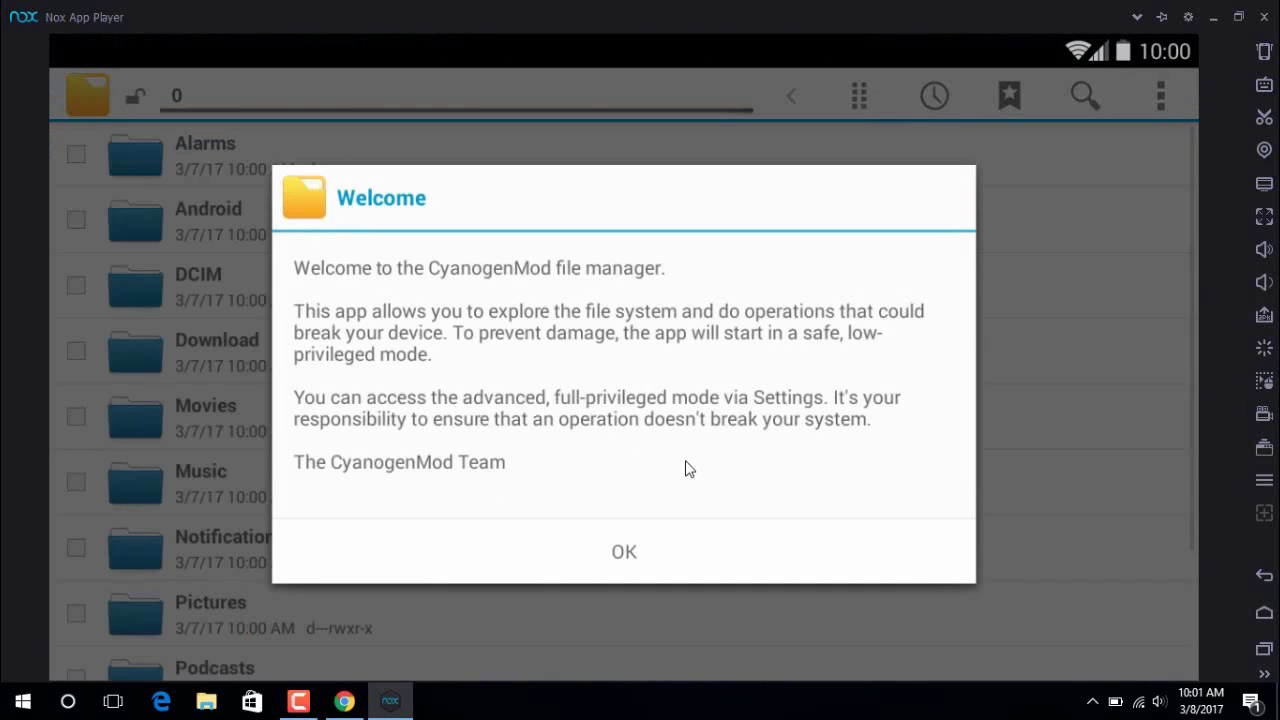
pyautogui.click(624, 552)
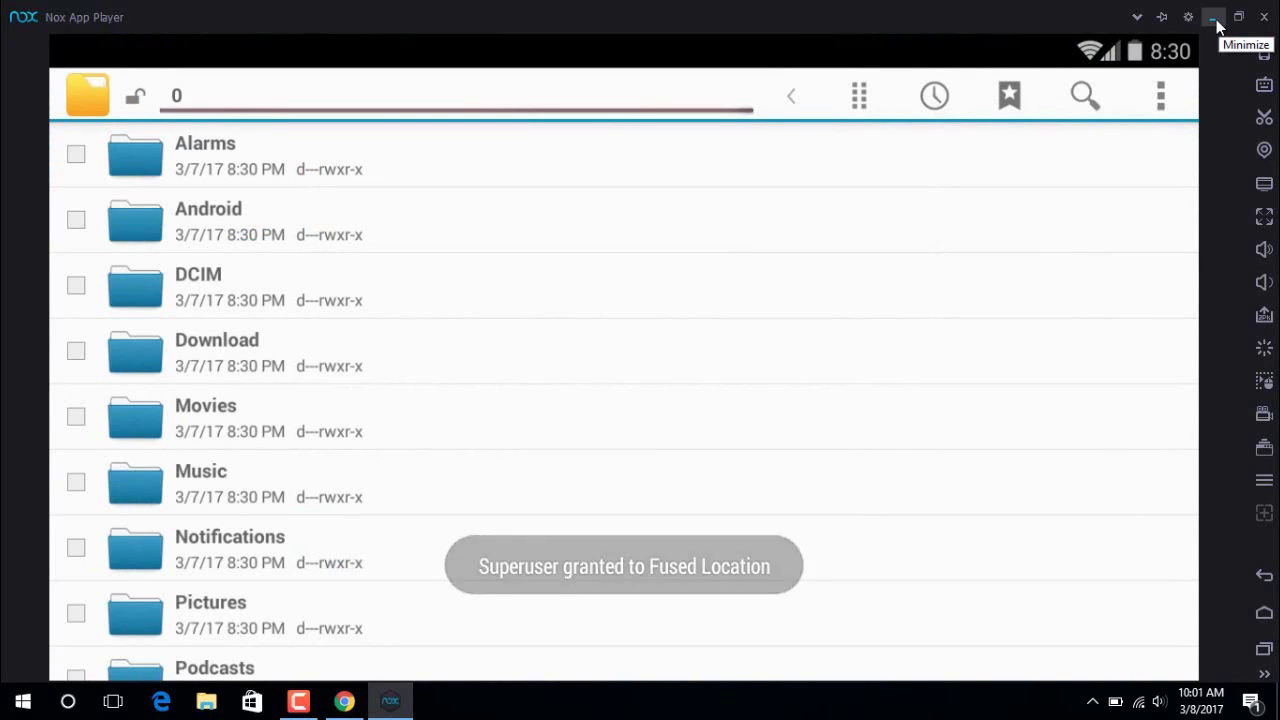
pyautogui.click(1263, 18)
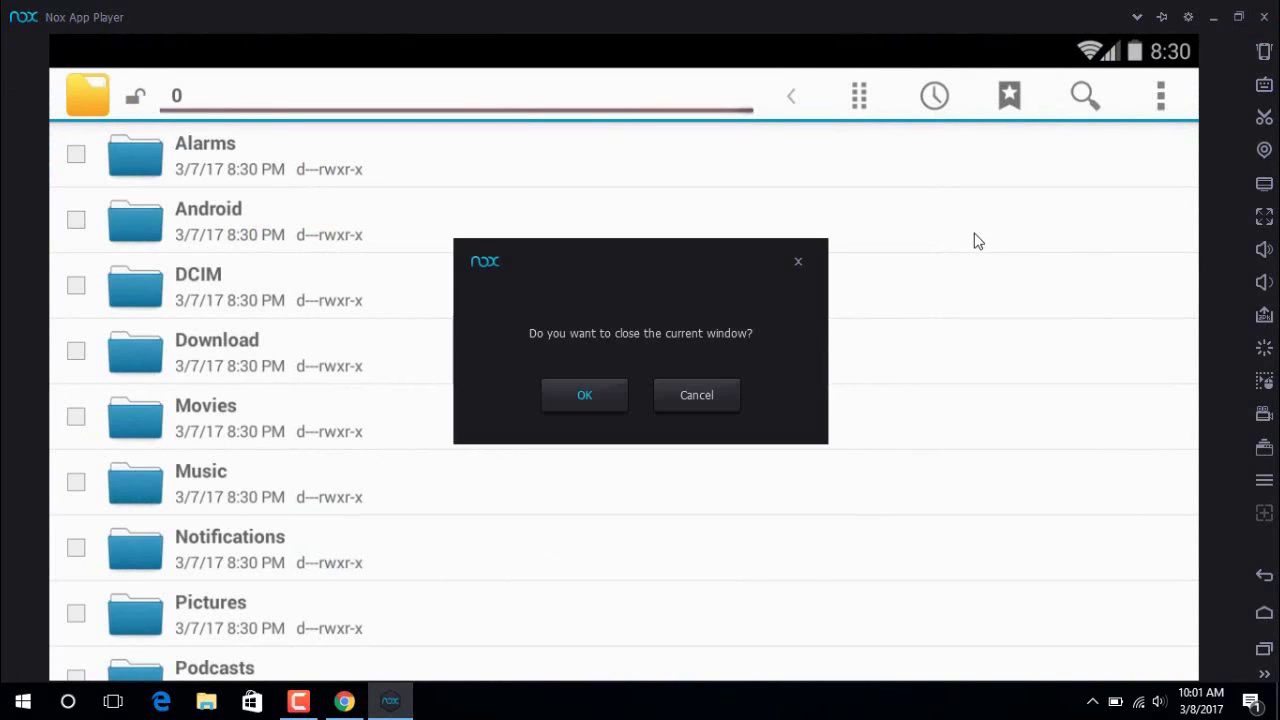
pyautogui.click(582, 396)
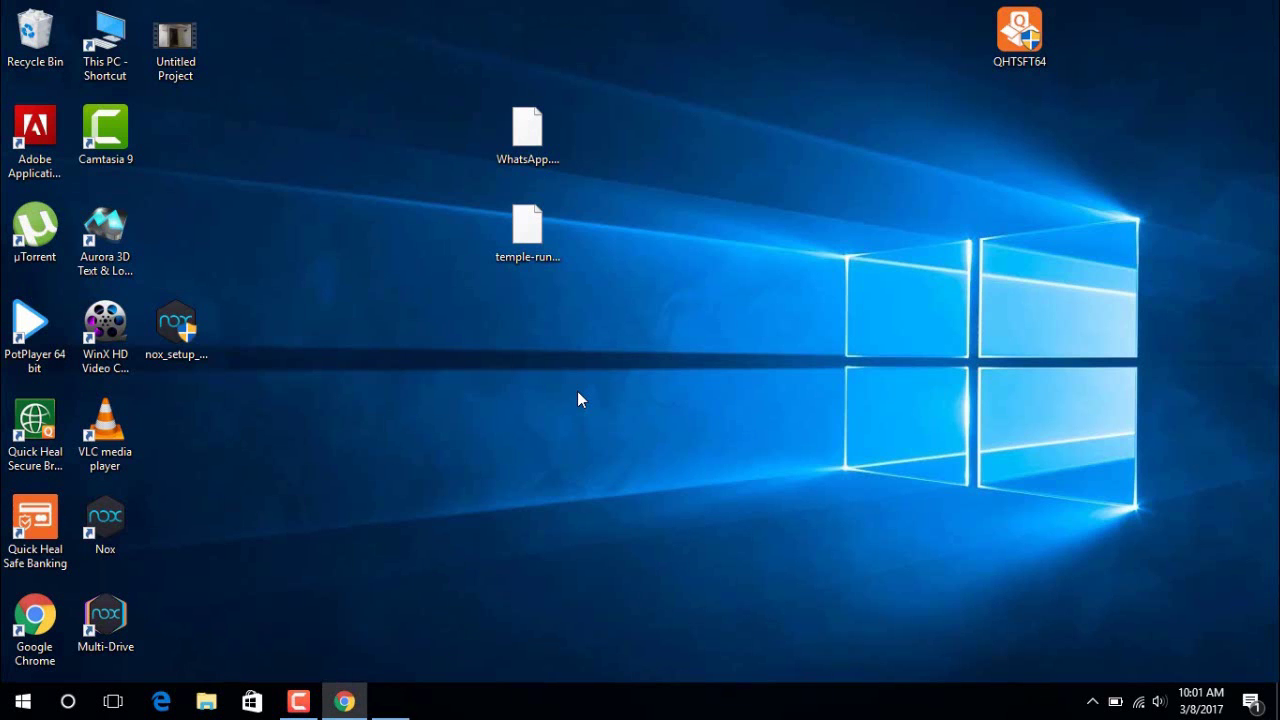
# Launch temple-run-2-1-33.apk from the desktop in Nox and play a round of the game before closing the emulator.
pyautogui.click(517, 219)
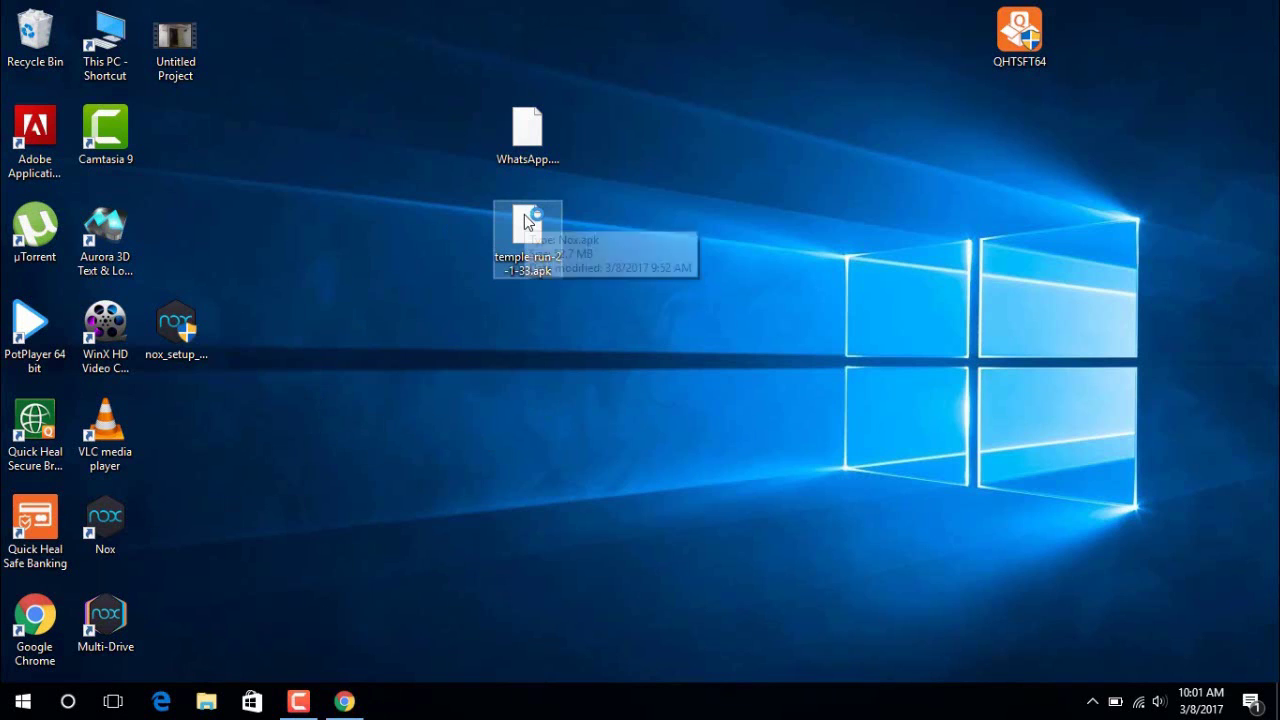
pyautogui.click(522, 157)
pyautogui.doubleClick(522, 157)
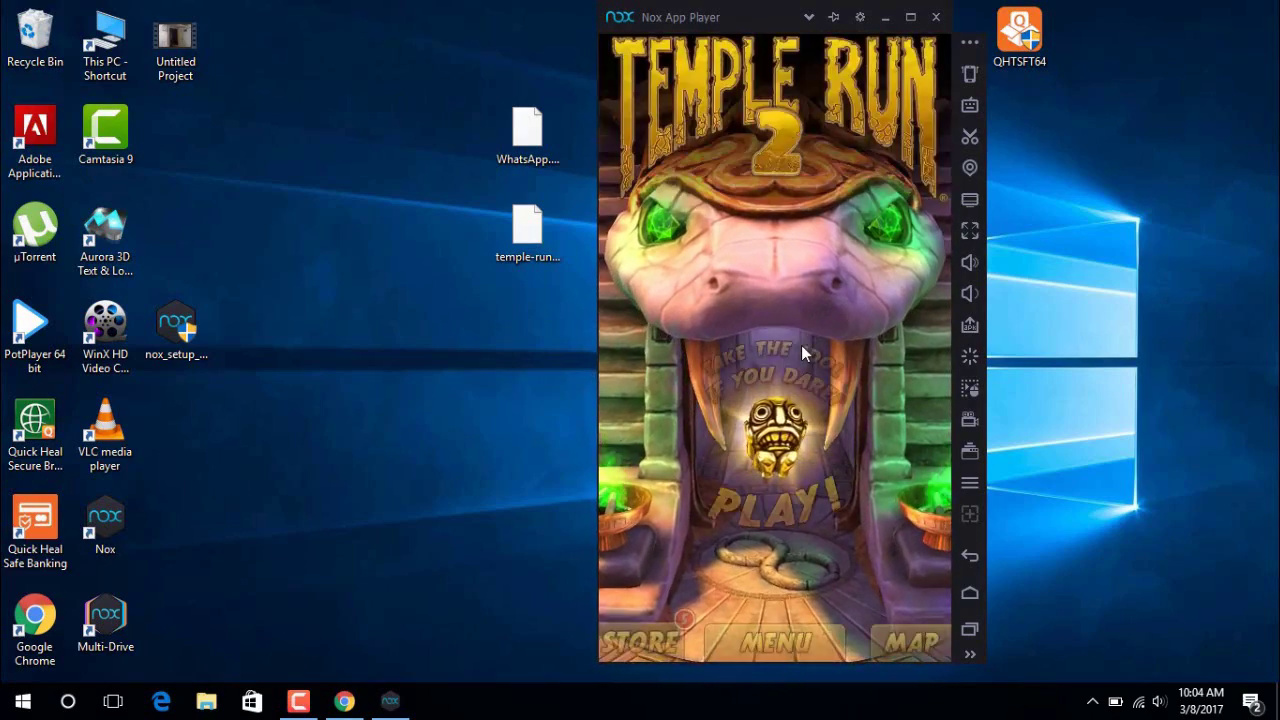
pyautogui.click(785, 512)
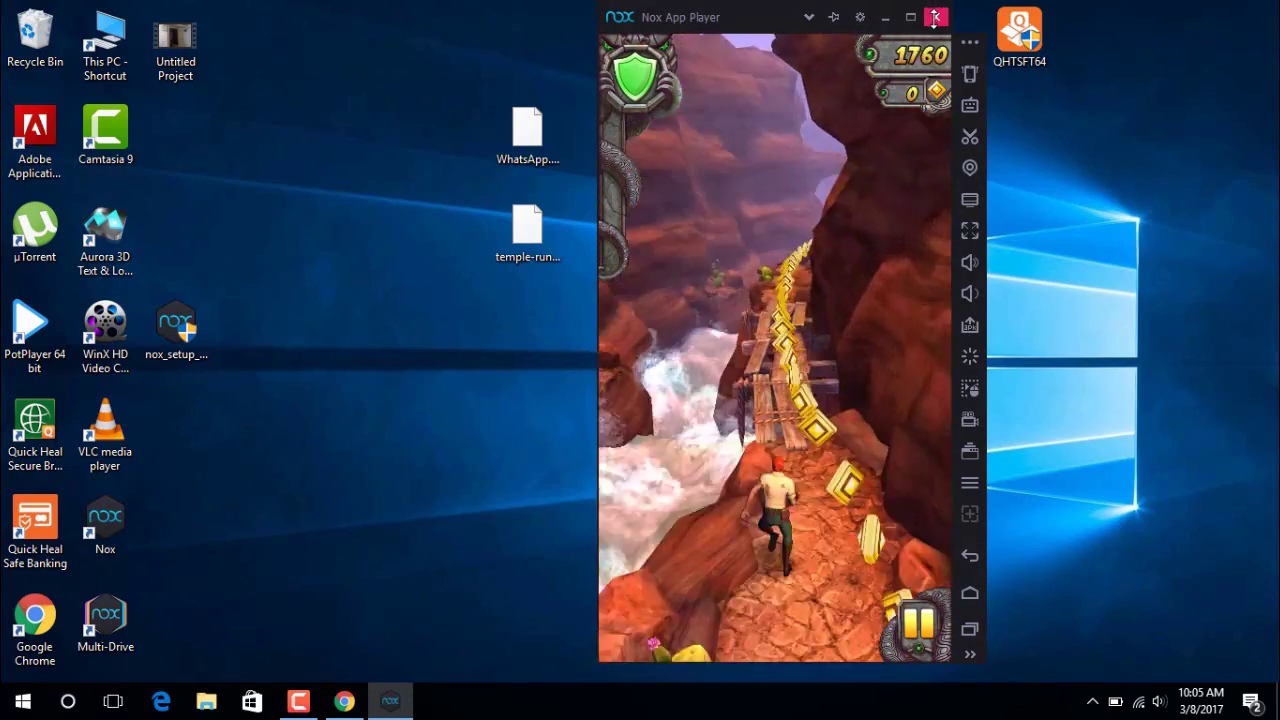
pyautogui.click(935, 17)
pyautogui.click(698, 396)
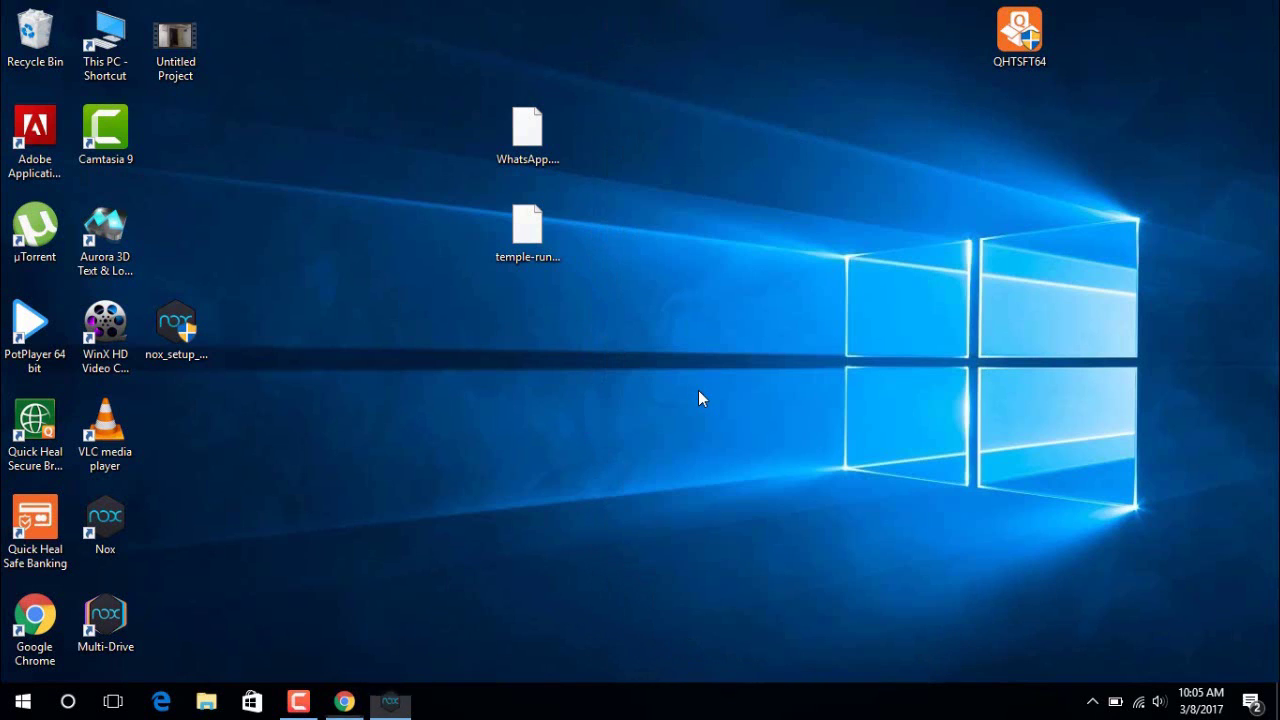
# Launch WhatsApp.apk from the desktop in Nox and accept the WhatsApp terms of service.
pyautogui.click(540, 157)
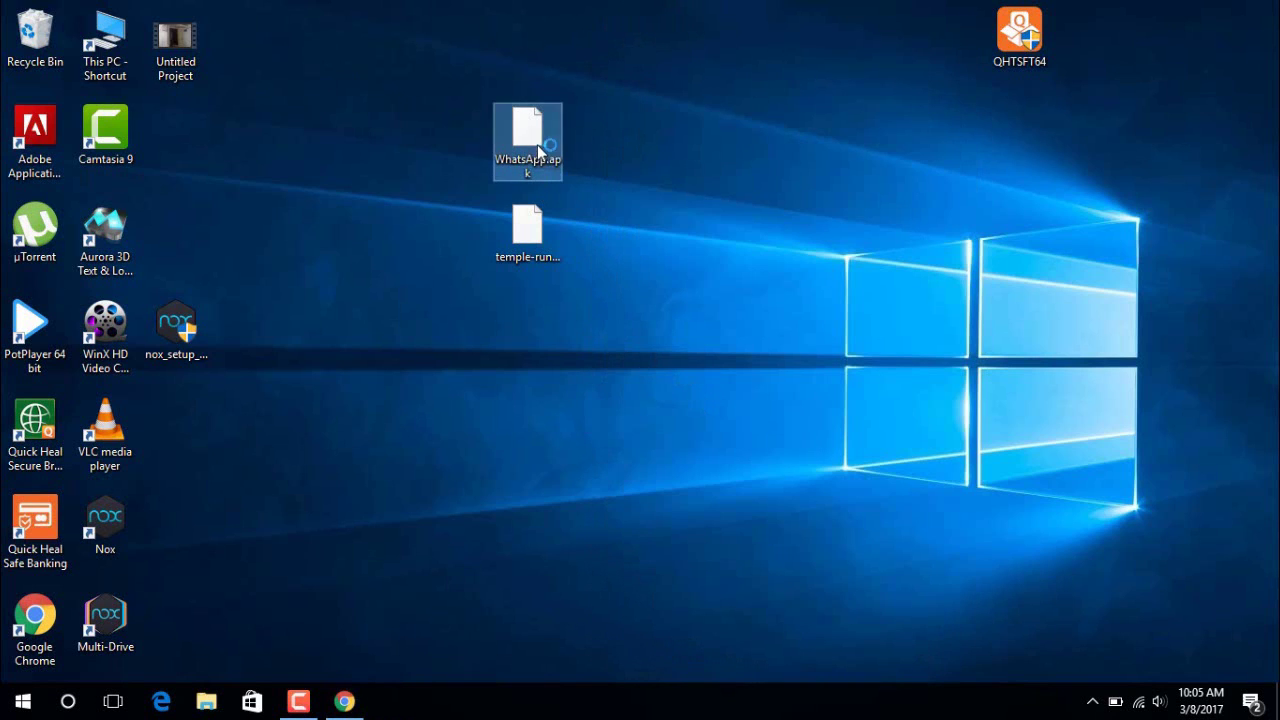
pyautogui.doubleClick(532, 124)
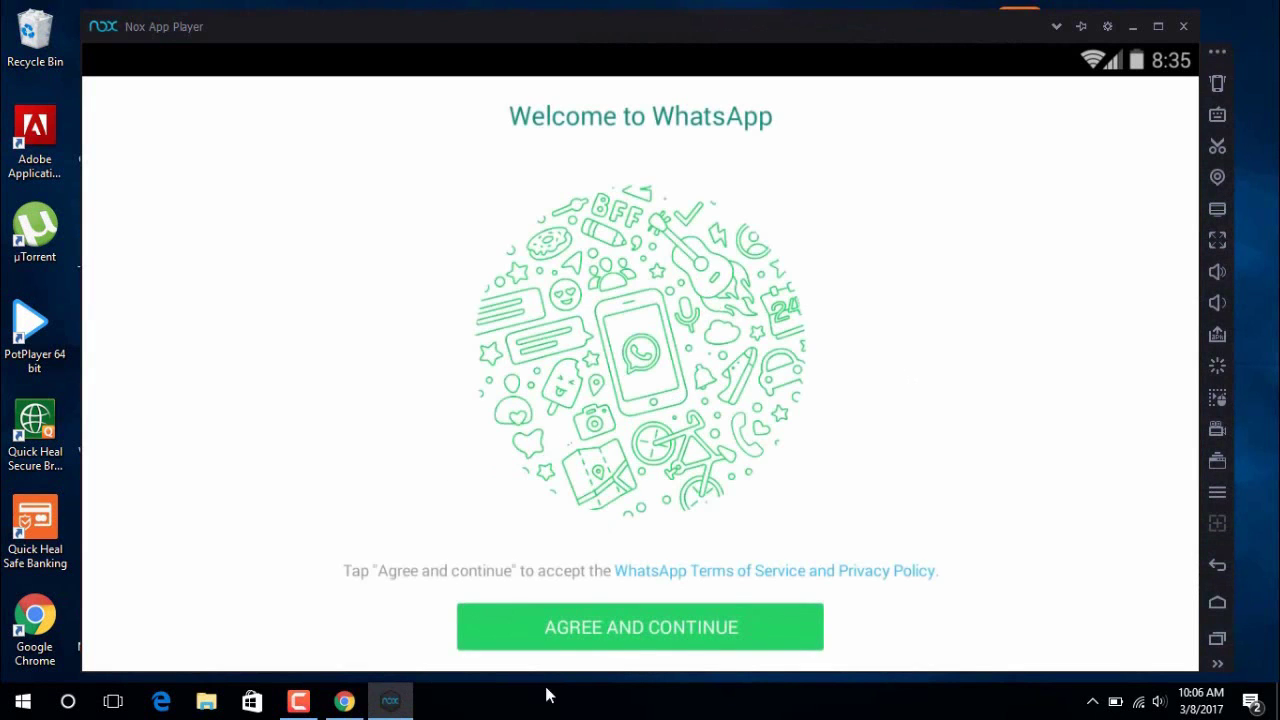
pyautogui.click(605, 622)
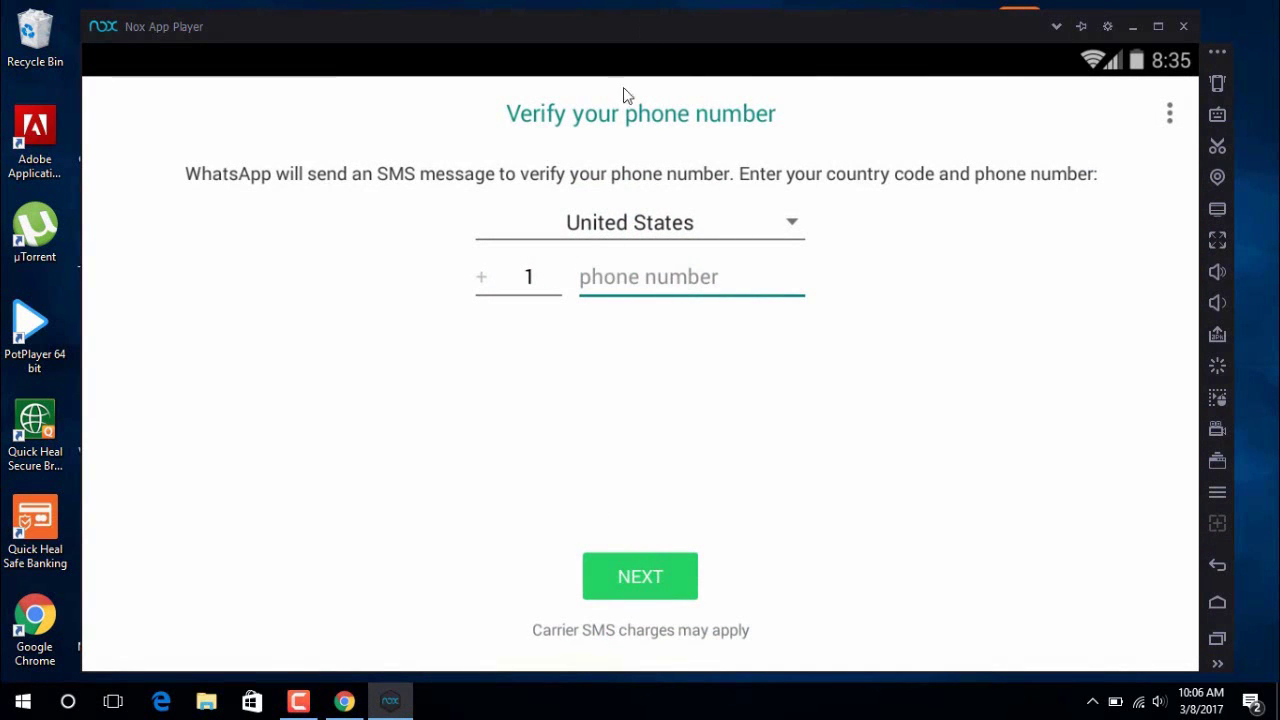
# Try entering a phone number in the WhatsApp verification form, and clear the field again.
pyautogui.write('511513312')
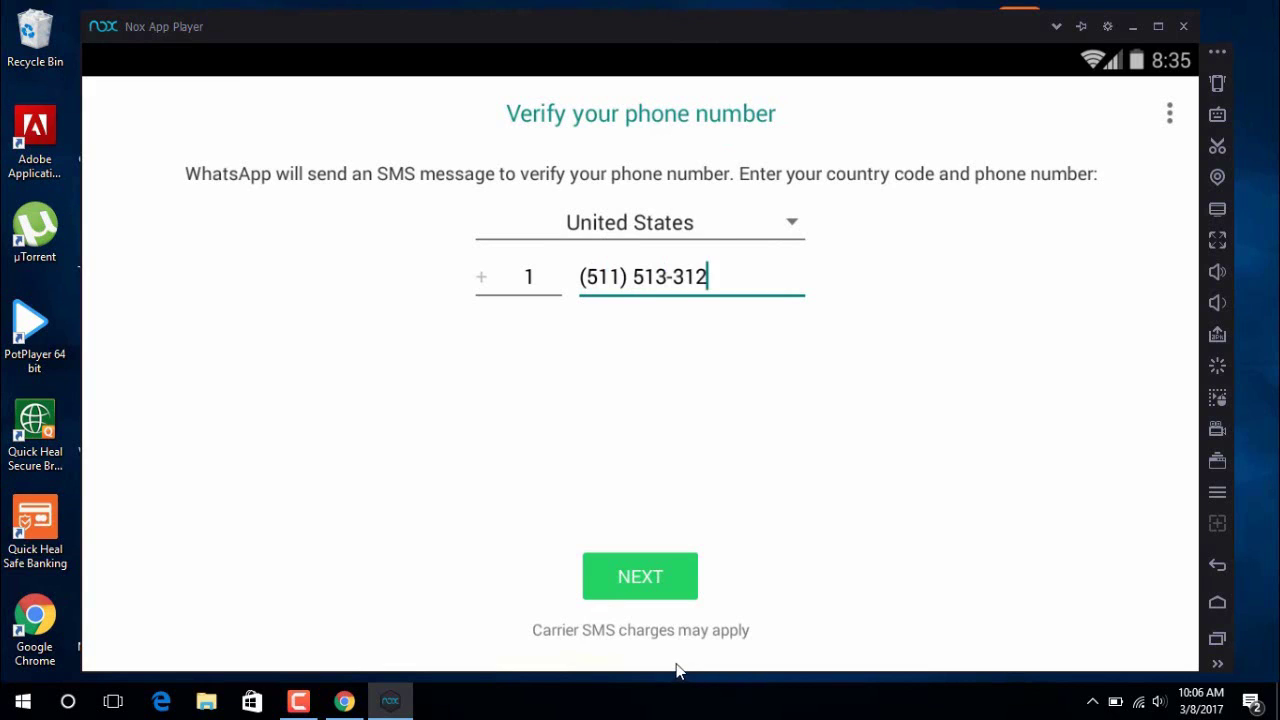
pyautogui.press('BackSpace')
pyautogui.press('BackSpace')
pyautogui.press('BackSpace')
pyautogui.press('BackSpace')
pyautogui.press('BackSpace')
pyautogui.press('BackSpace')
pyautogui.press('BackSpace')
pyautogui.press('BackSpace')
pyautogui.press('BackSpace')
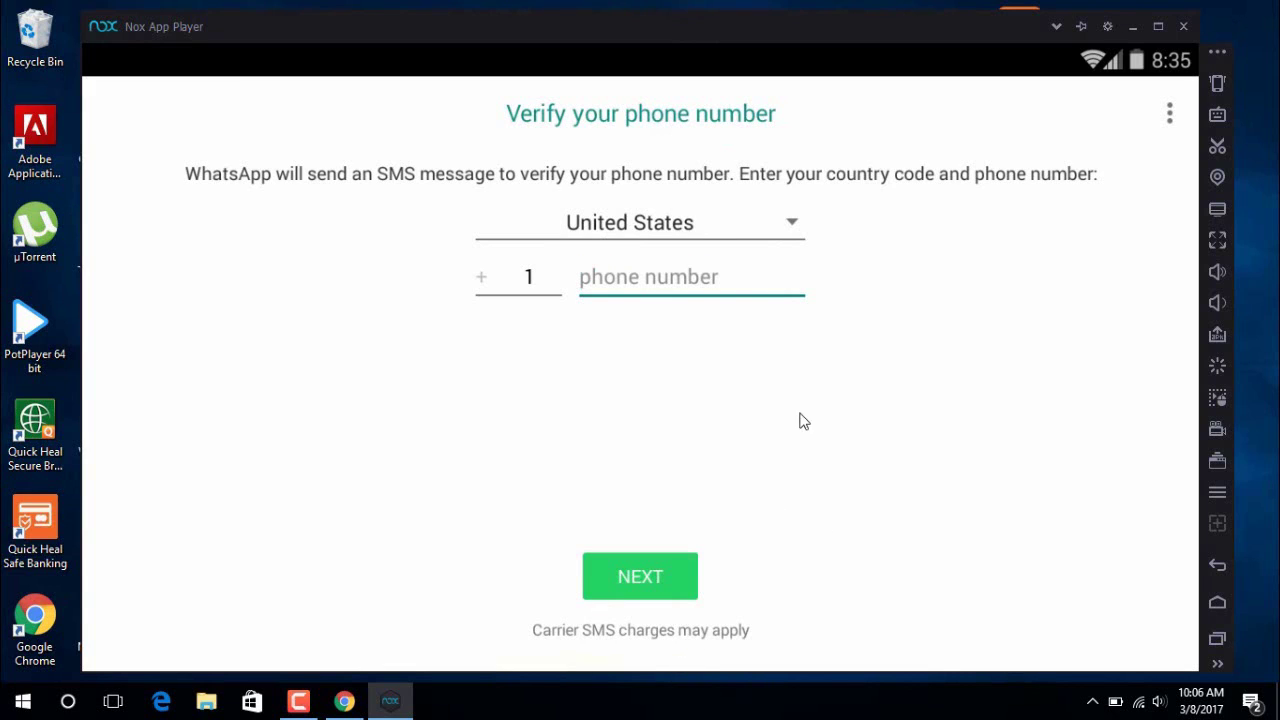
# Set the country for WhatsApp phone verification to India, and return to the emulator's home screen.
pyautogui.click(790, 222)
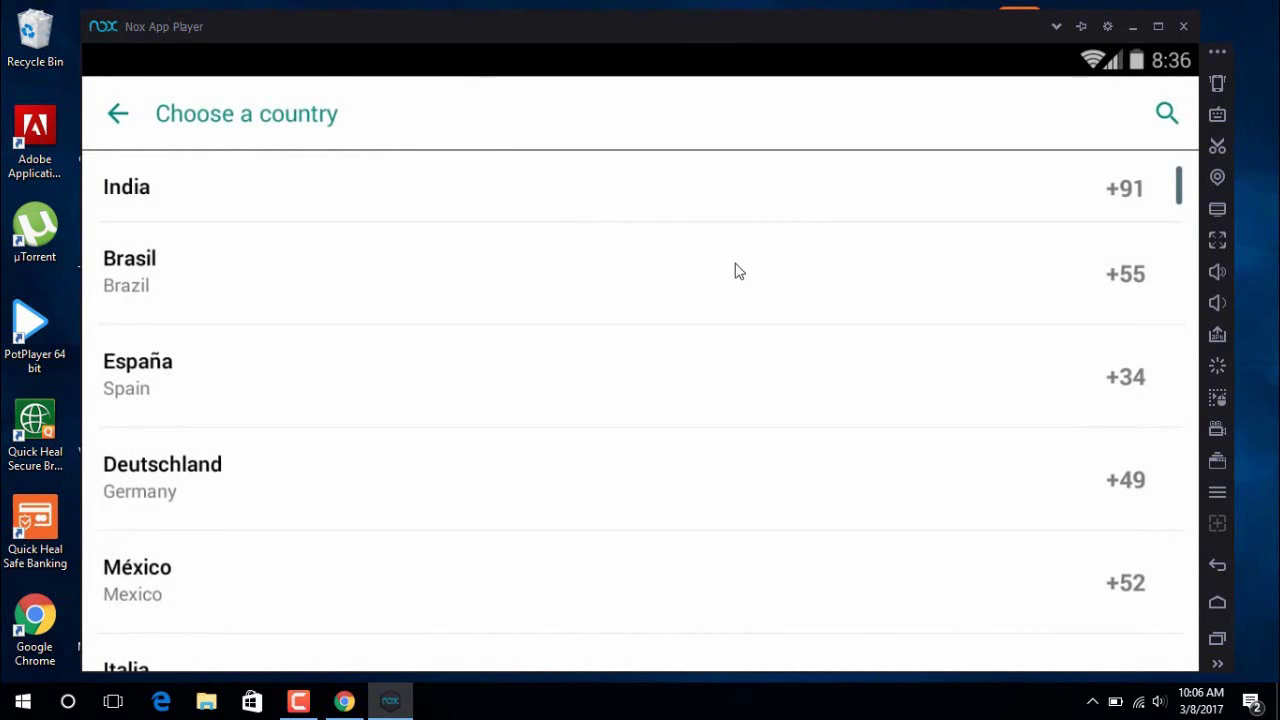
pyautogui.click(426, 206)
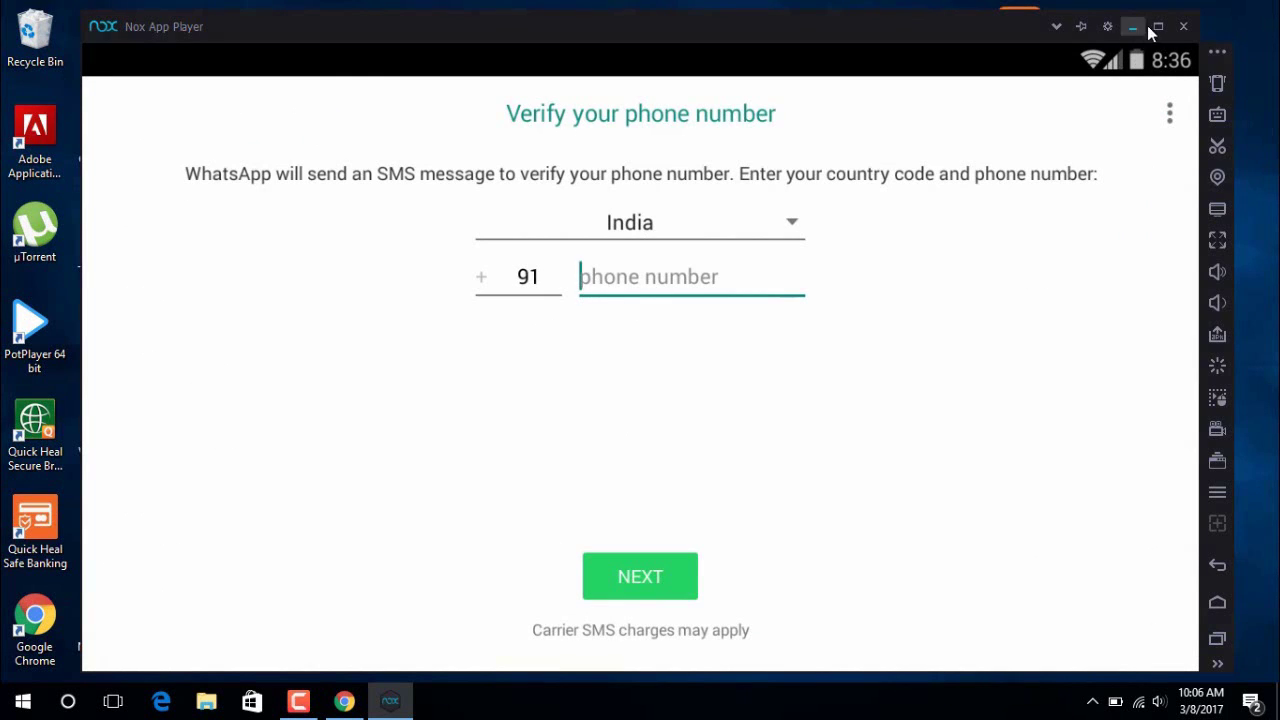
pyautogui.click(1221, 602)
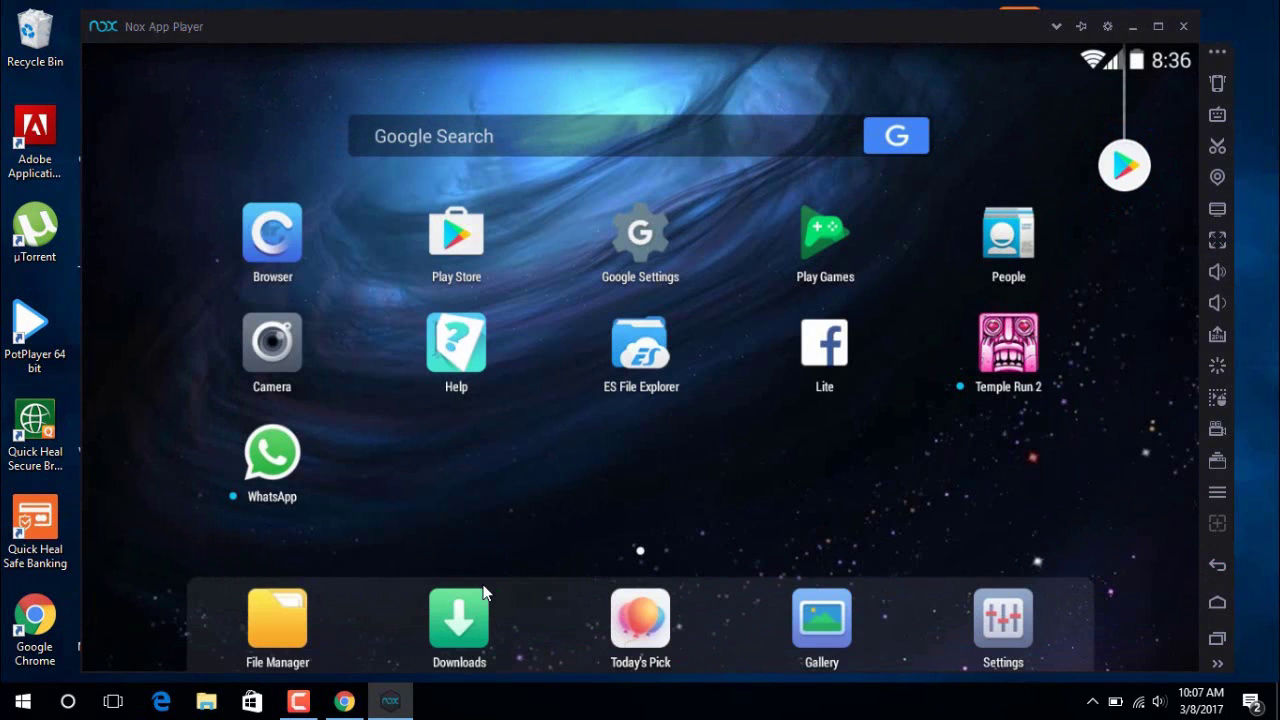
# View the Play Store's Google account sign-in prompt, return to the home screen and close Nox.
pyautogui.click(452, 236)
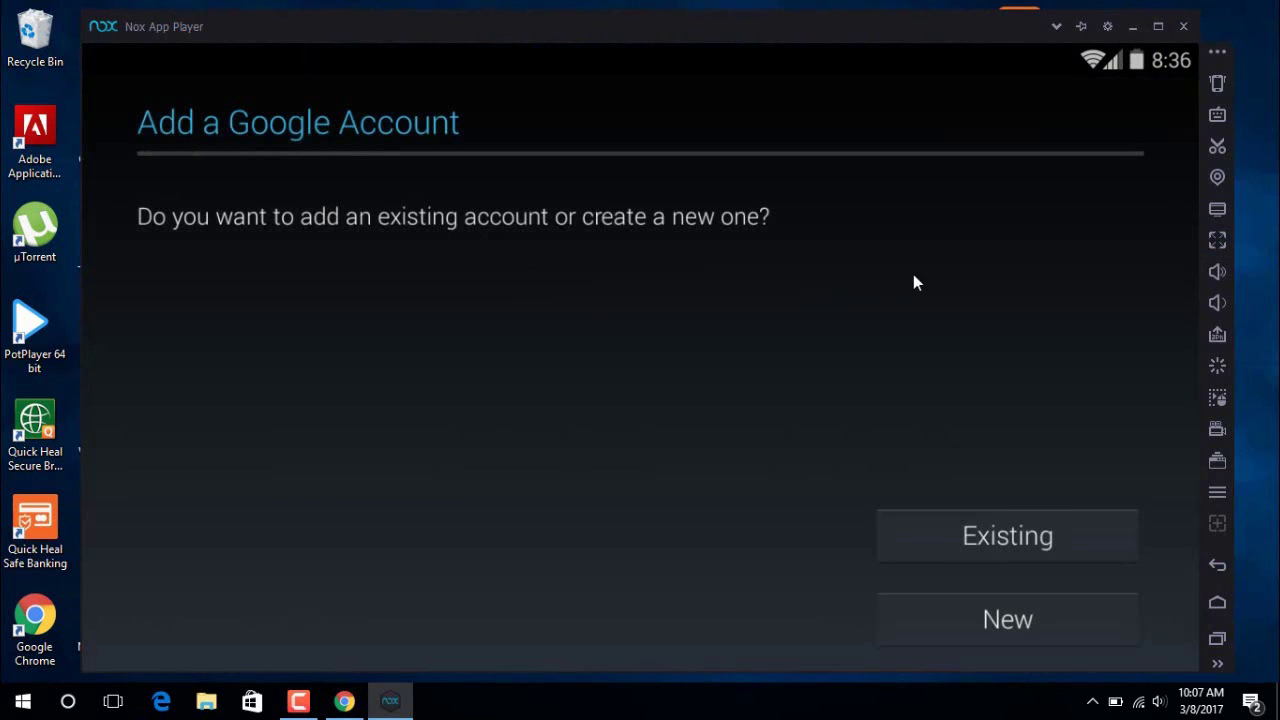
pyautogui.click(1217, 603)
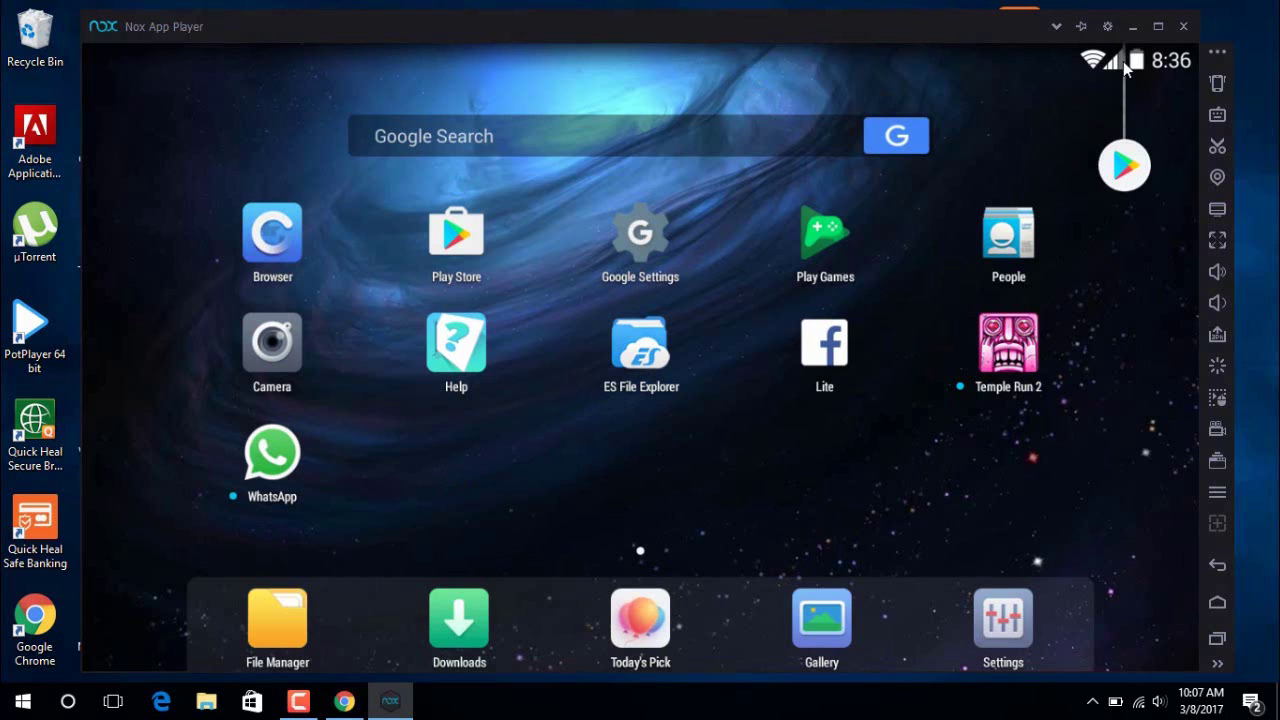
pyautogui.click(1183, 26)
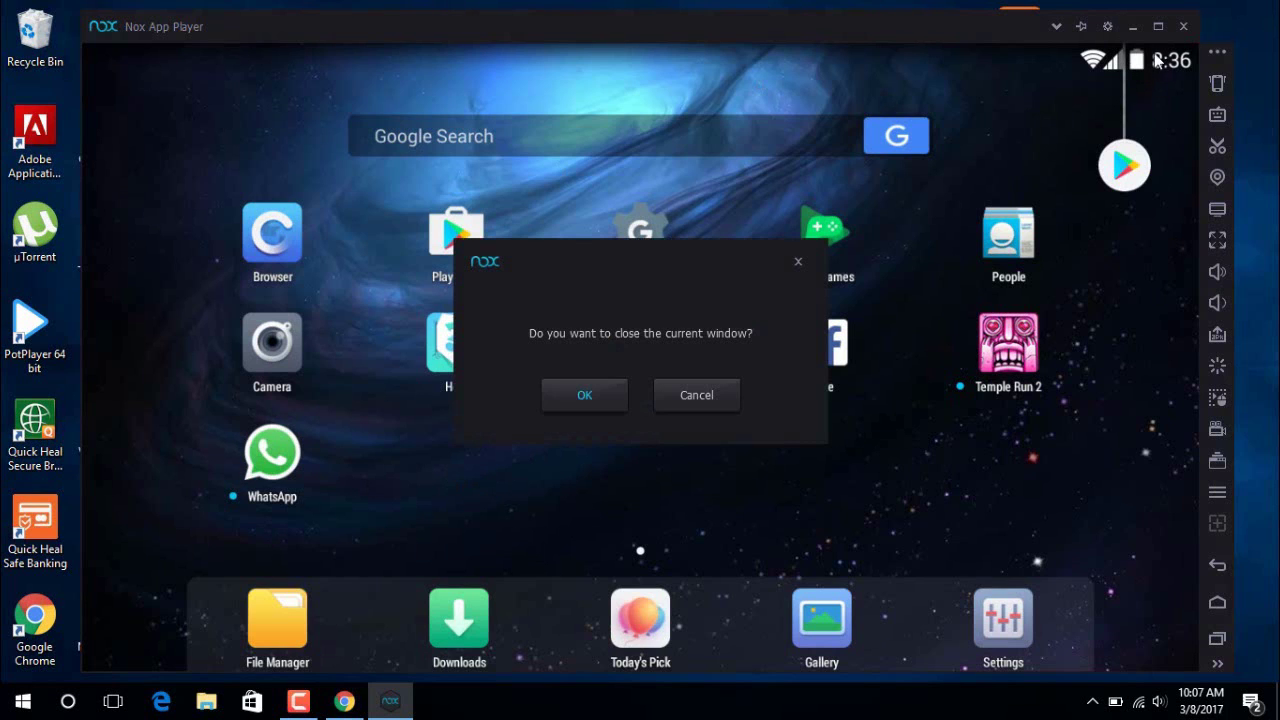
pyautogui.click(584, 395)
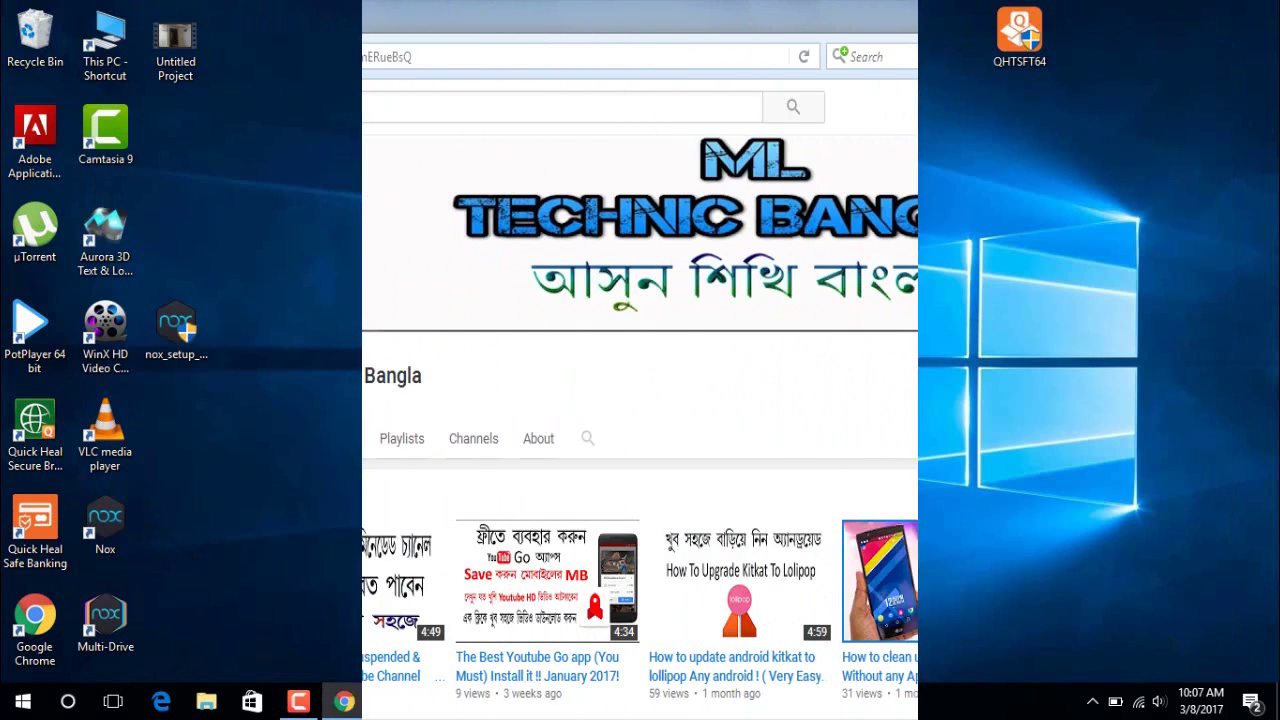